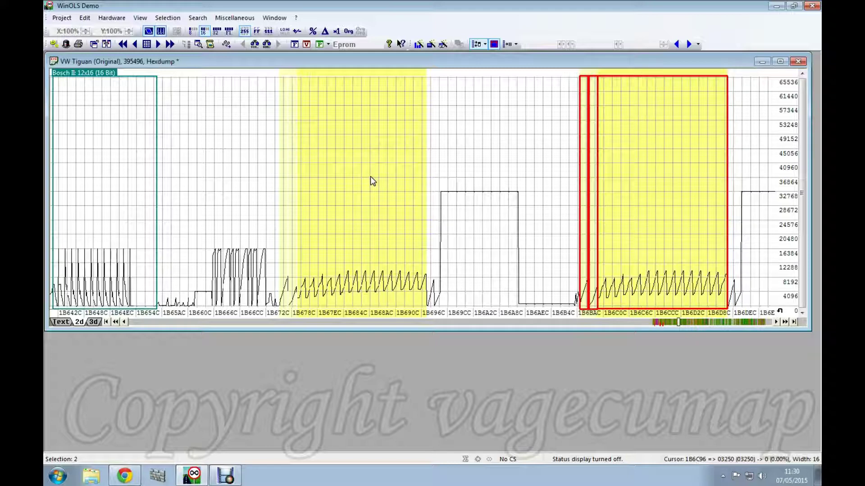
Open the Required Air mass at rpm, IQ setpoint map from the first highlighted hexdump region and move its window clear of that region
click(363, 178)
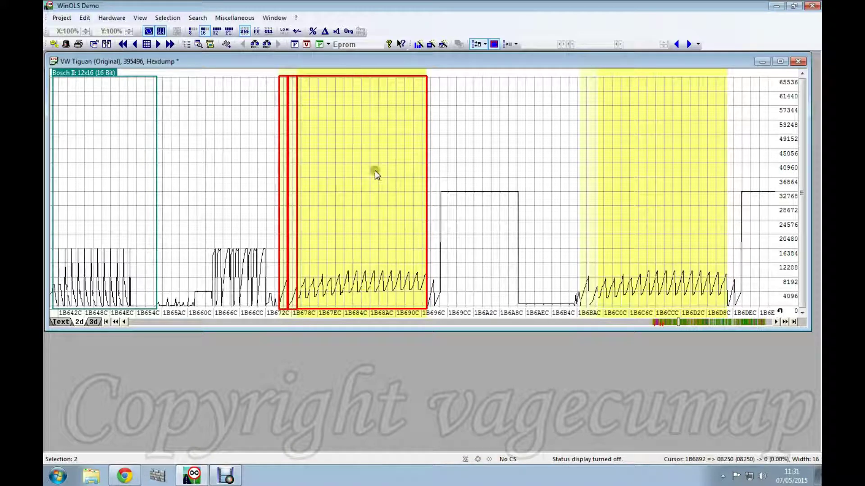
double_click(370, 173)
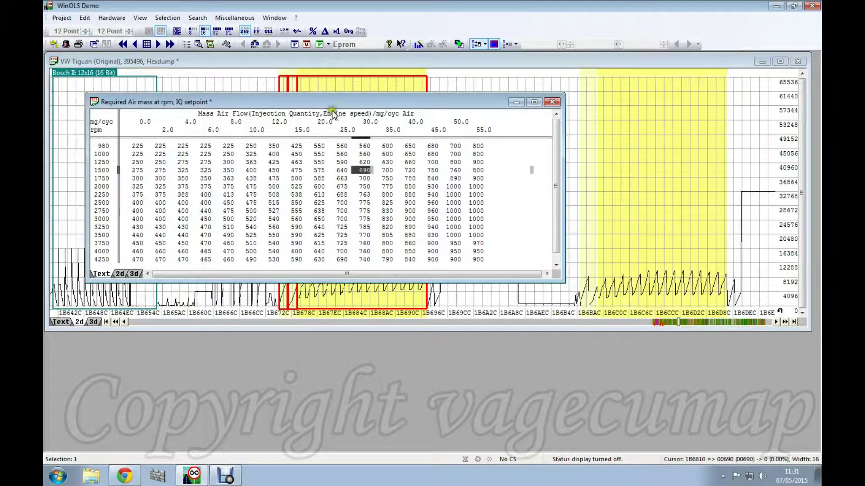
drag(331, 105, 468, 119)
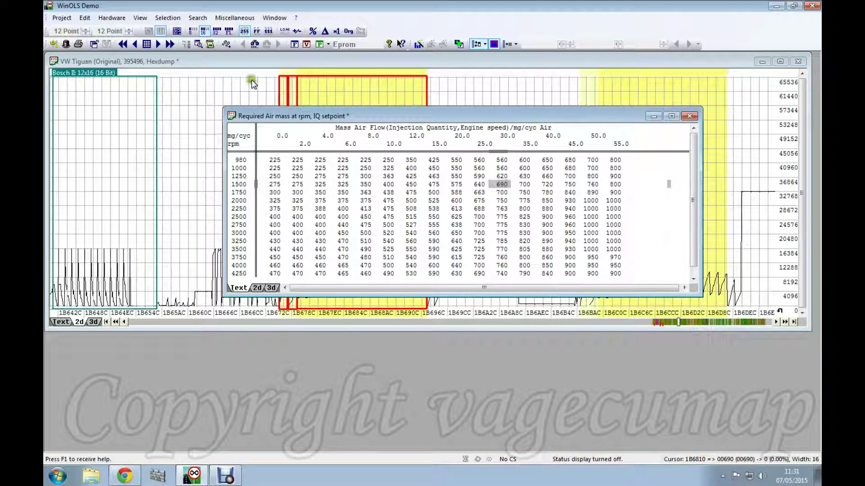
Compare the air mass map's raw Eprom values with its factor-scaled values, ending on the scaled display
click(336, 31)
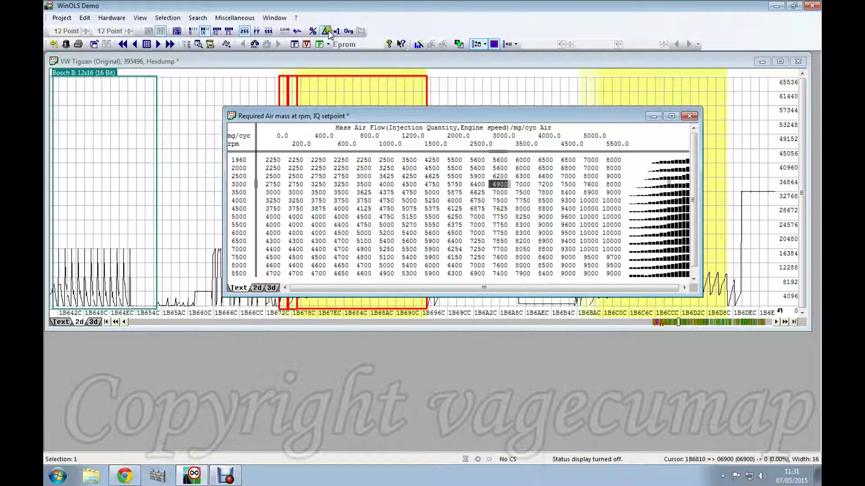
click(336, 31)
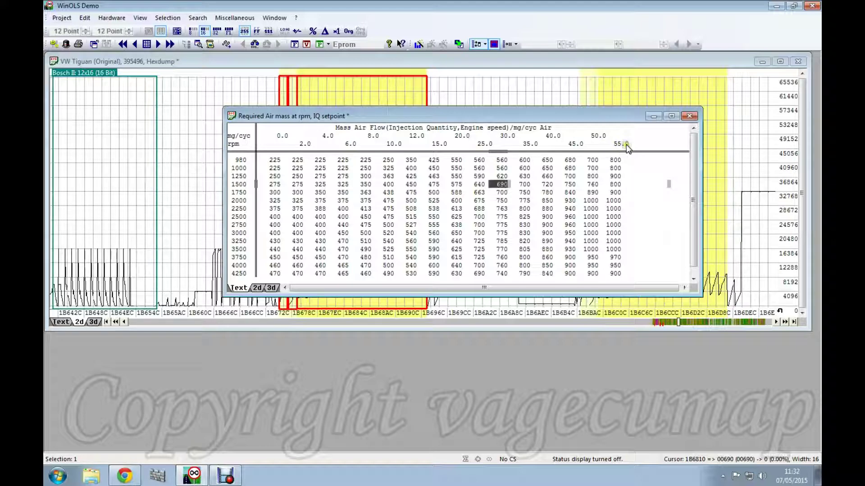
click(336, 31)
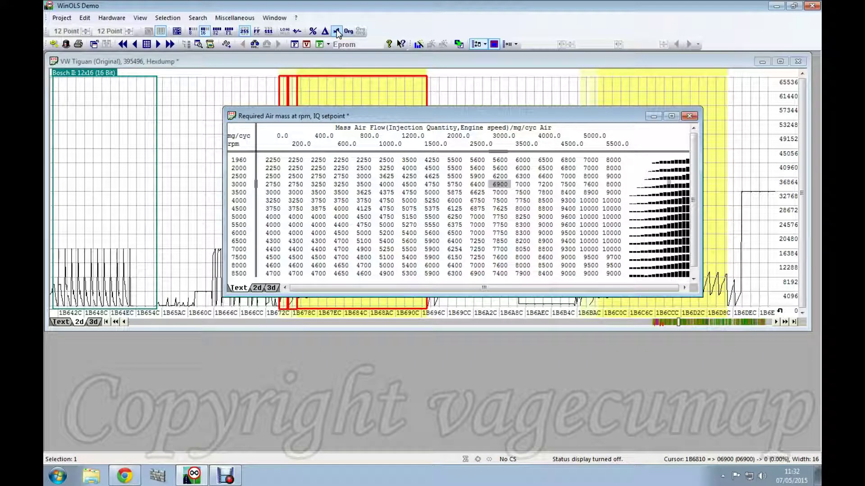
click(337, 31)
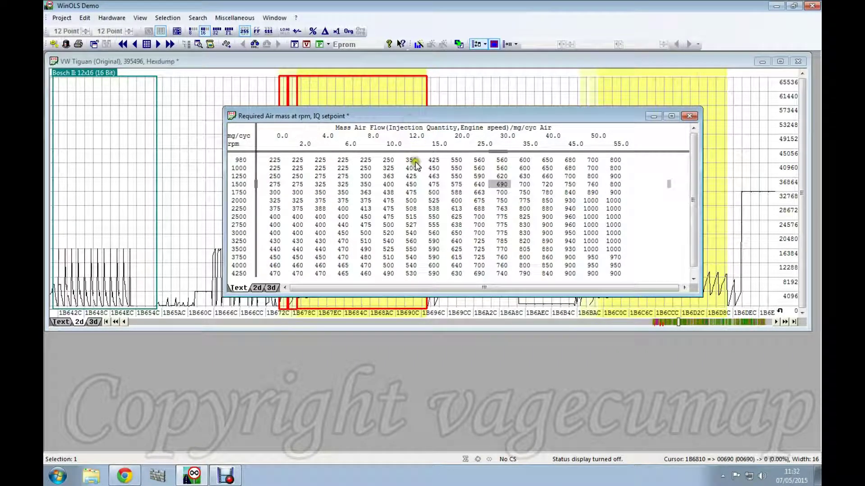
Review the factor, unit and address properties of the map's engine speed axis, injection quantity axis and air mass values
double_click(238, 224)
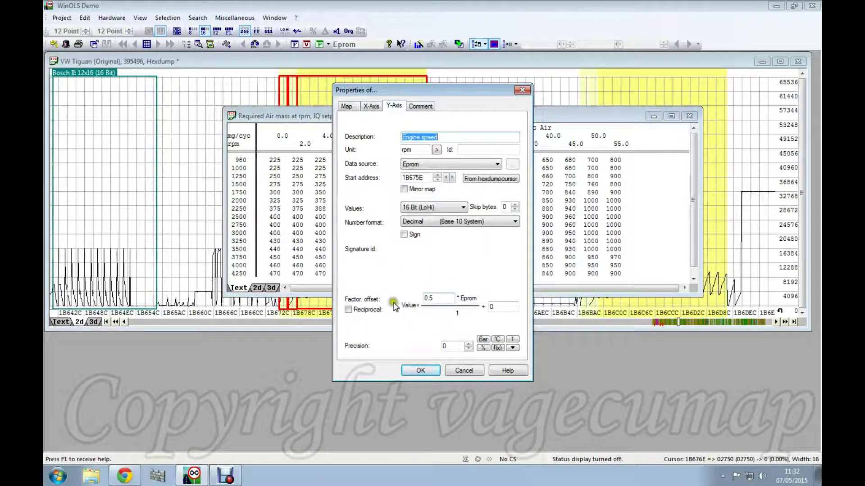
click(373, 106)
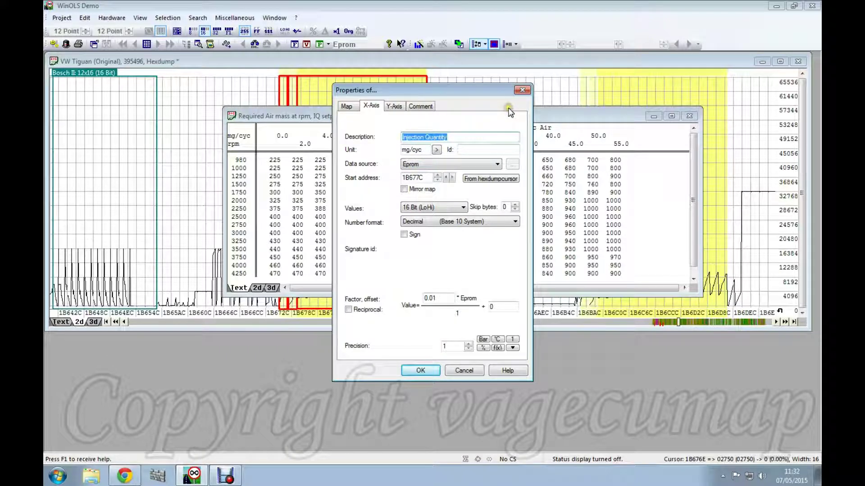
click(522, 90)
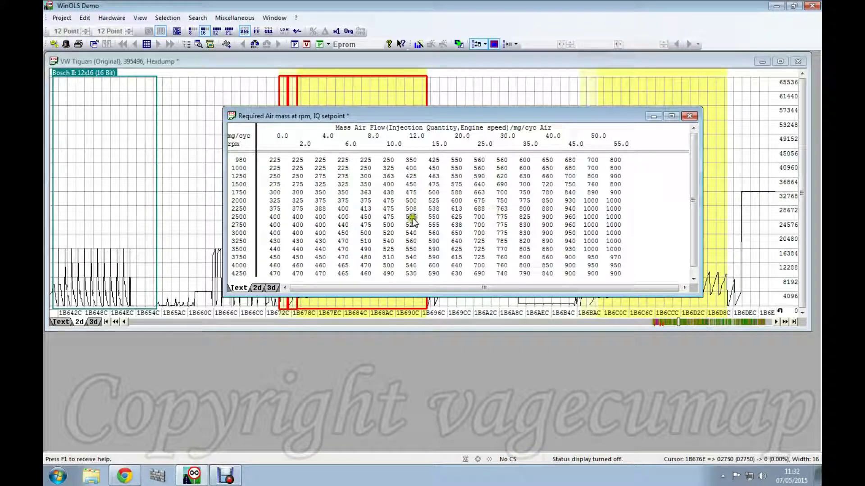
double_click(434, 216)
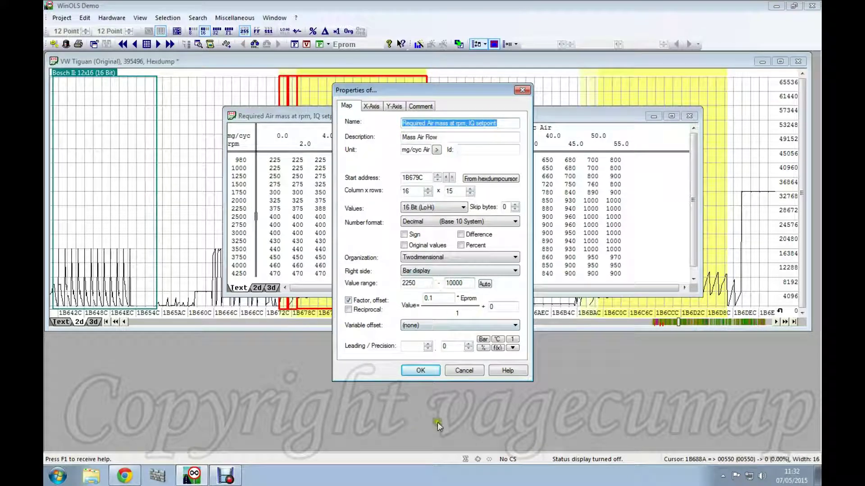
click(408, 372)
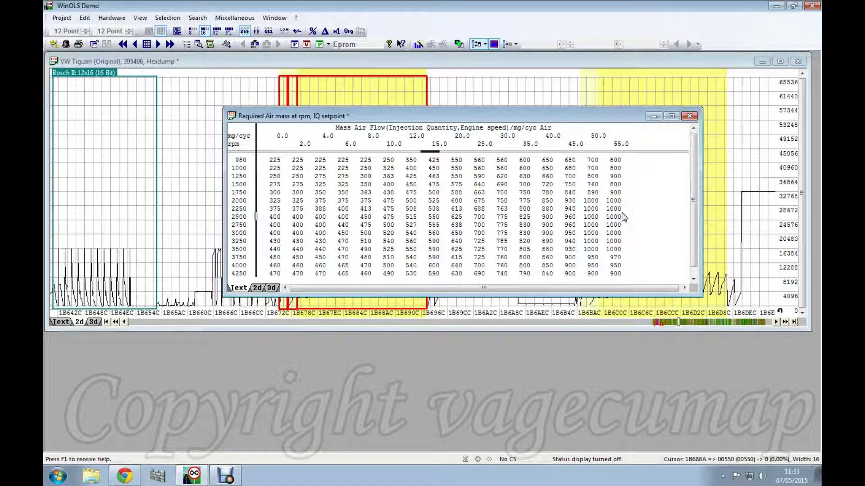
Move the Required Air mass map window below the hexdump graph
click(424, 215)
click(525, 117)
drag(525, 118, 505, 309)
Compare the two similar highlighted air mass maps around 1B678C and 1B6C0C in the 2D hexdump, glancing at the maps beyond them
click(407, 173)
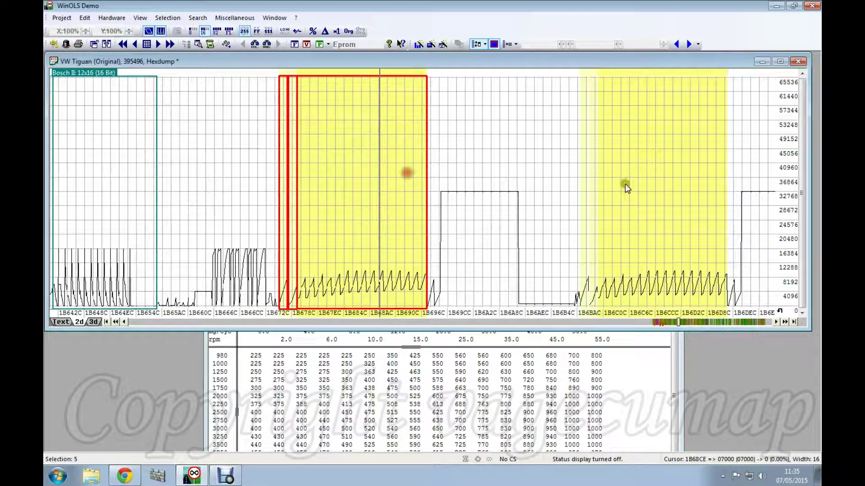
click(642, 184)
click(379, 189)
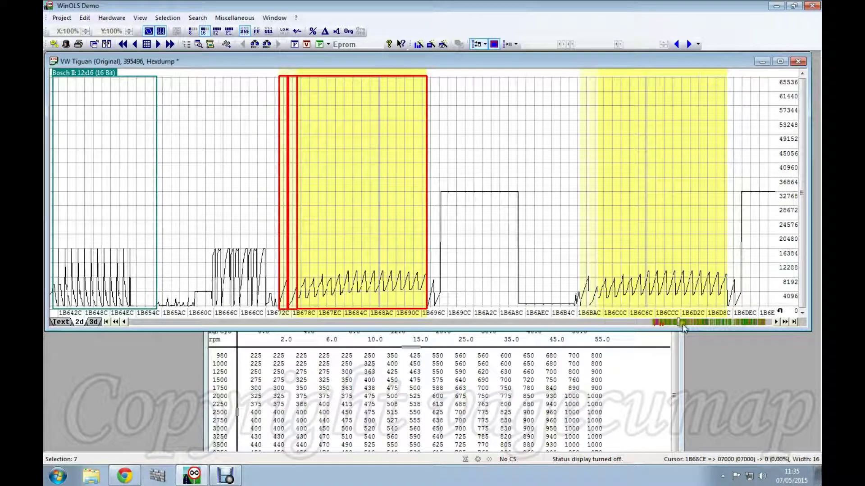
click(762, 325)
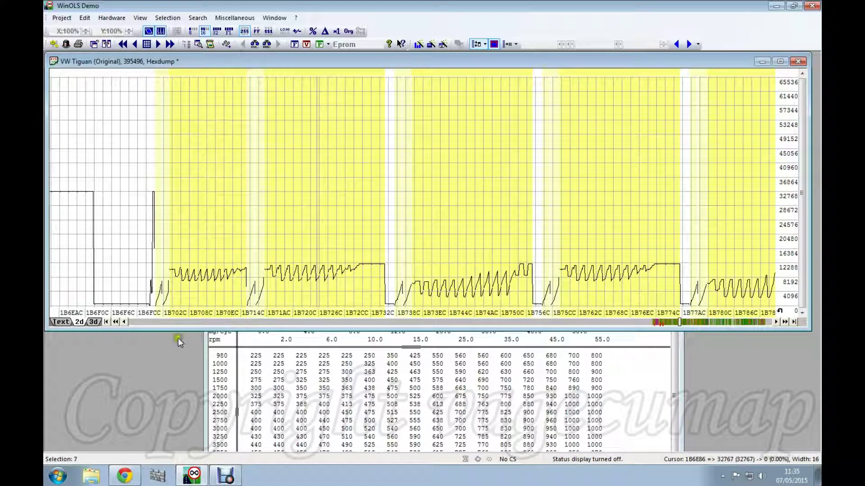
click(167, 321)
click(342, 205)
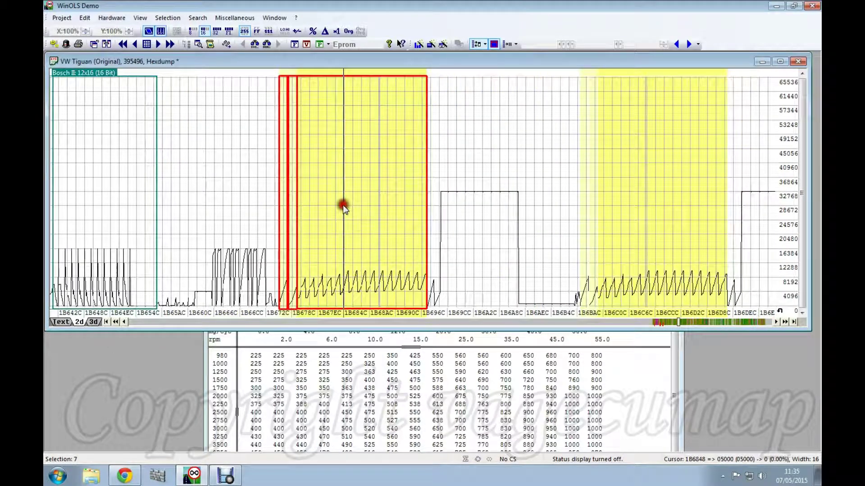
click(637, 209)
click(350, 209)
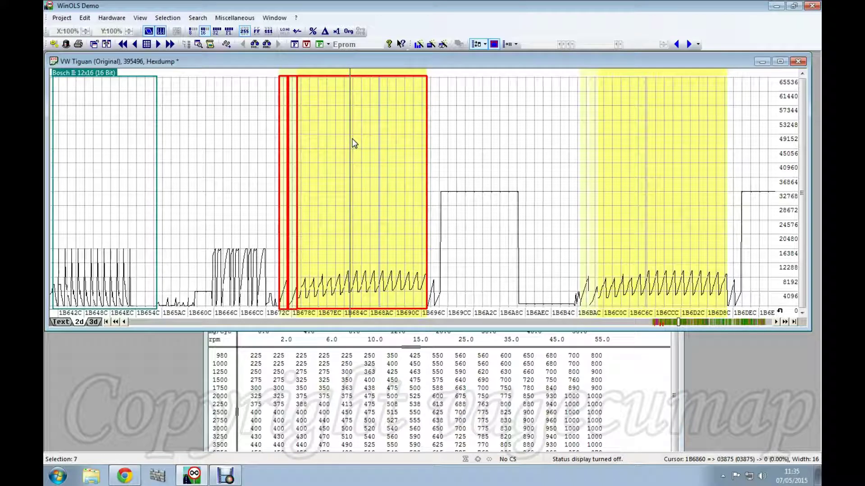
click(355, 224)
click(357, 200)
click(614, 204)
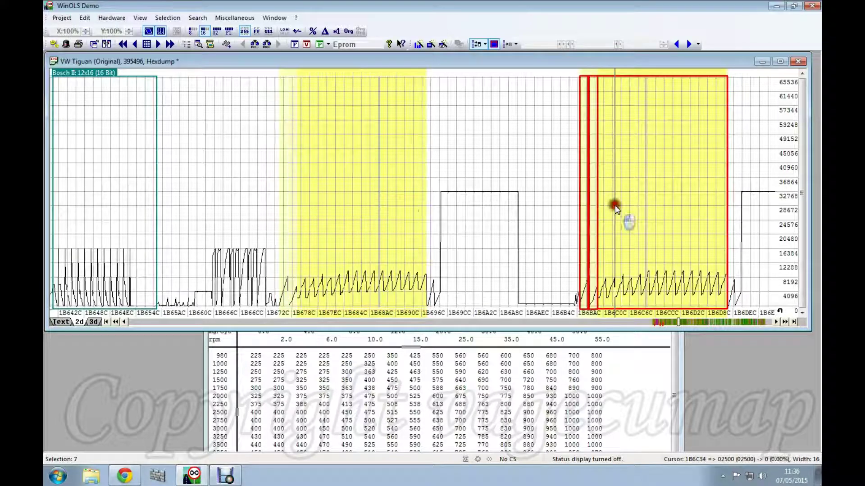
click(359, 215)
Examine the row of highlighted maps from about 1B702C to 1B798C, returning to the first two air mass maps
click(784, 322)
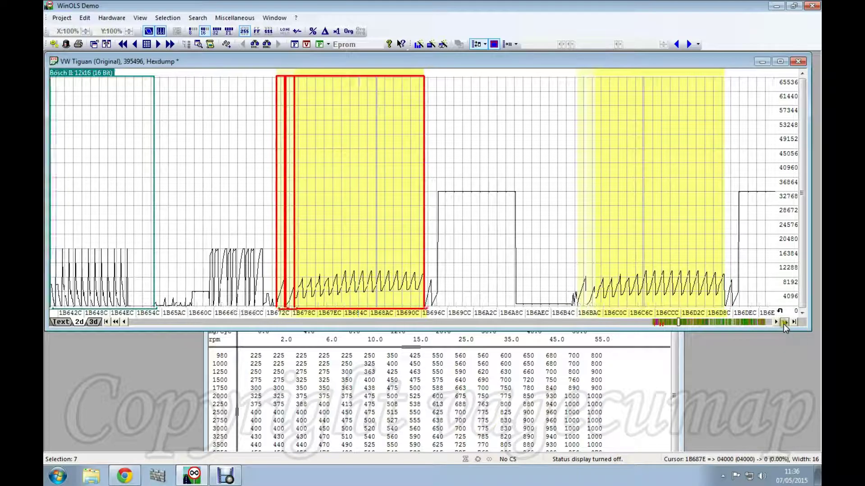
click(784, 322)
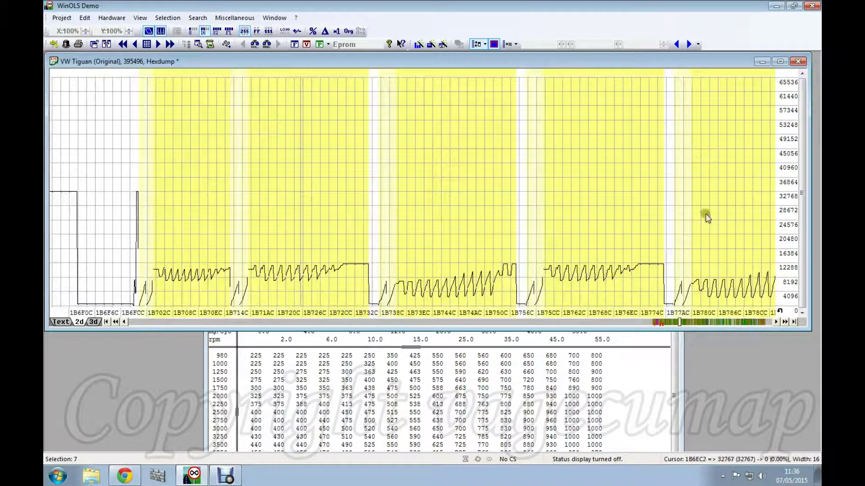
click(405, 322)
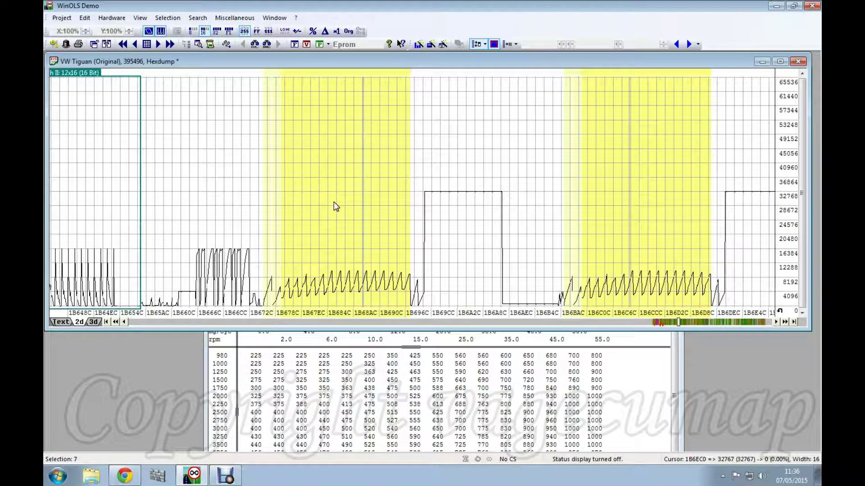
click(785, 322)
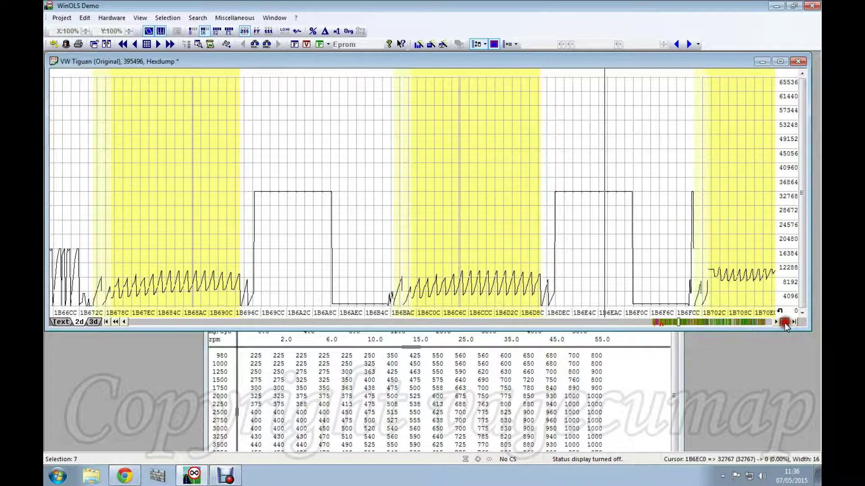
click(786, 323)
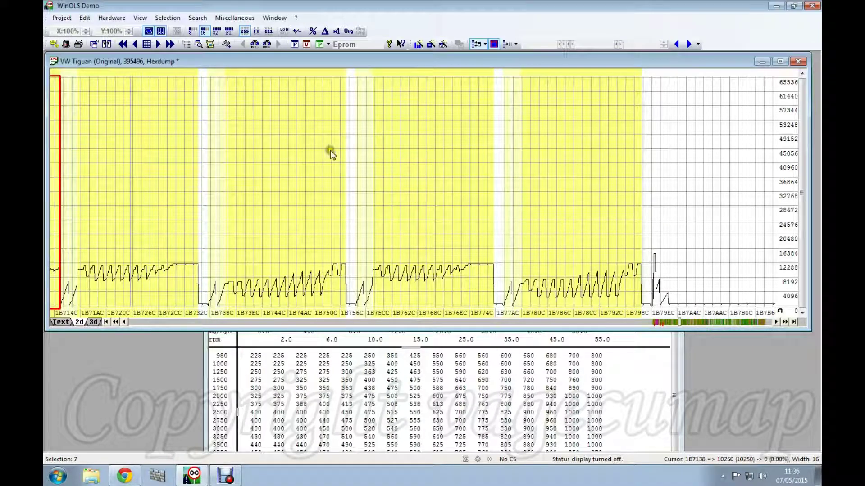
click(303, 322)
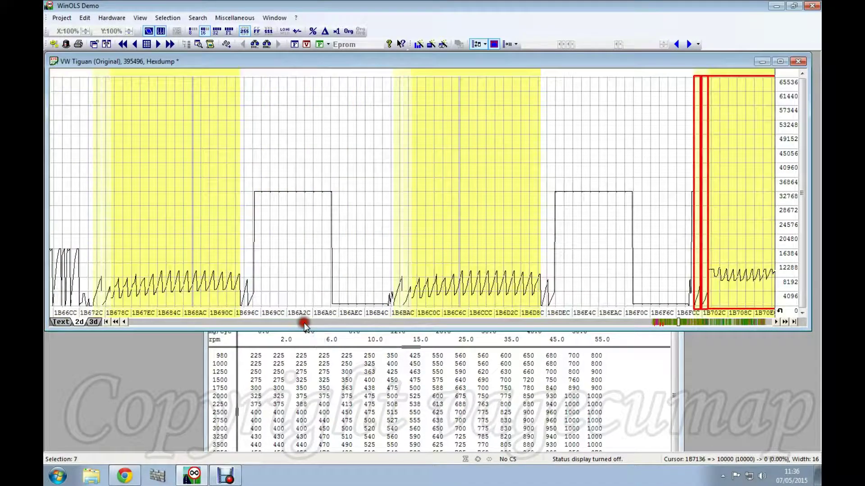
click(116, 322)
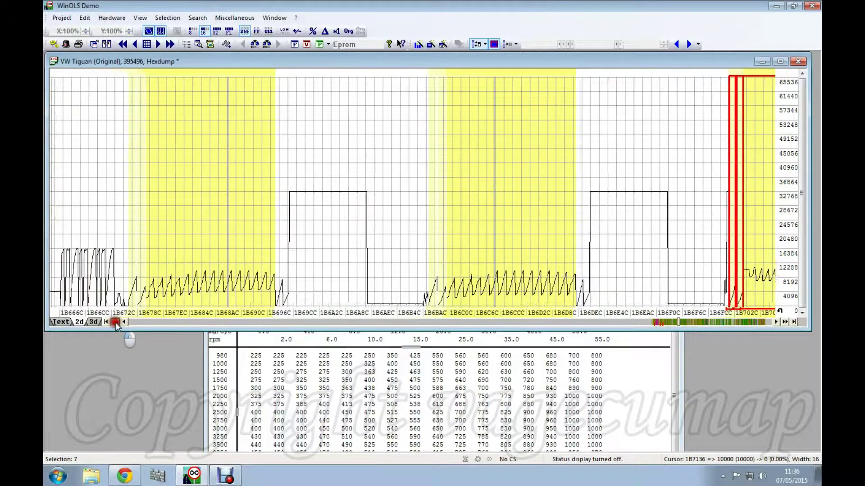
drag(117, 325, 116, 324)
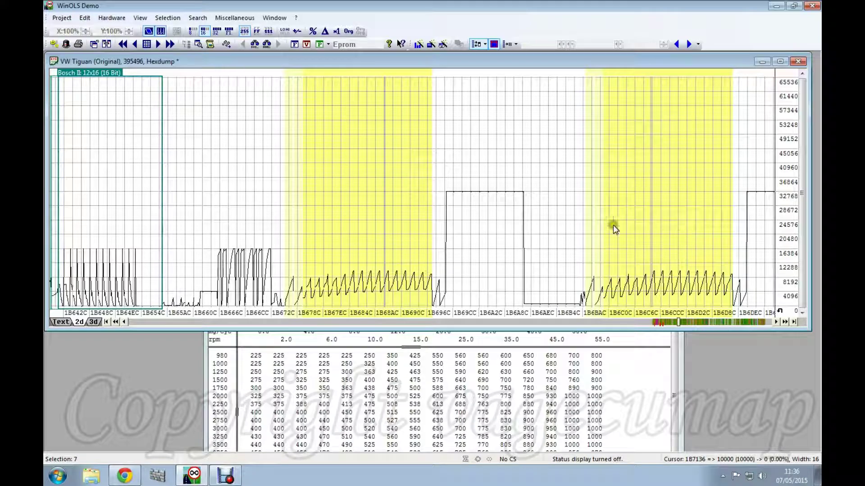
Compare the shapes of the two air mass maps with the five highlighted maps that follow from about 1B702C
click(359, 170)
click(666, 191)
click(367, 191)
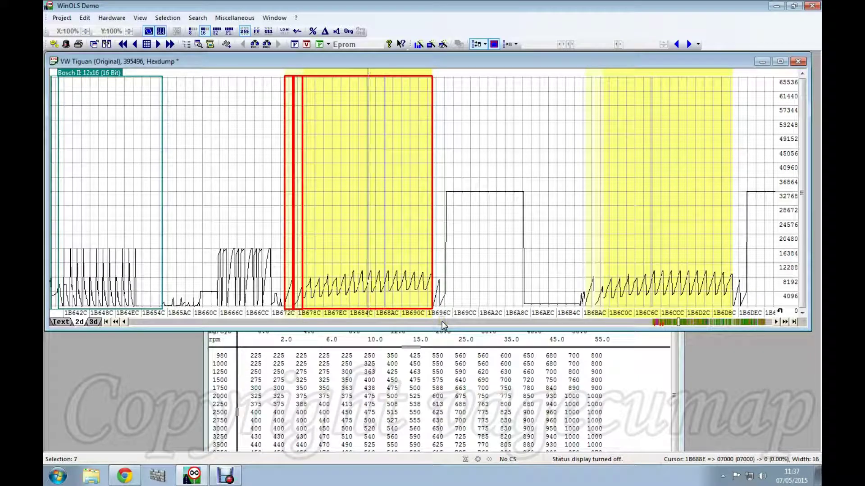
click(755, 325)
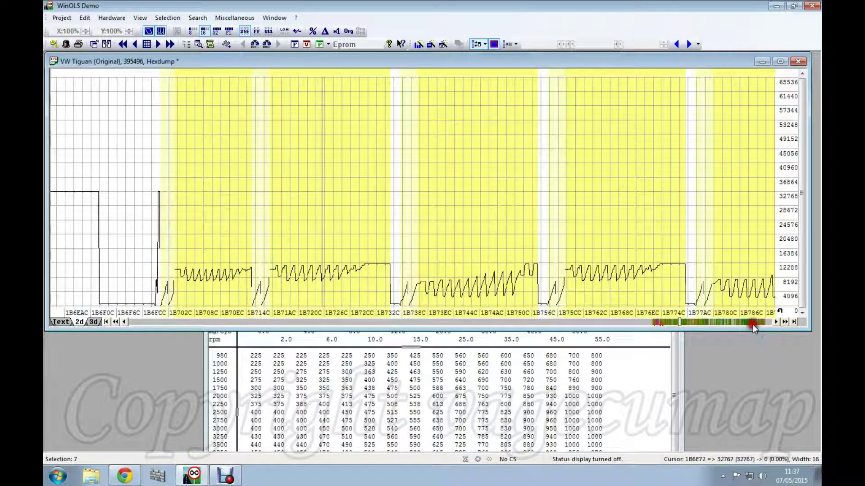
click(736, 225)
click(613, 225)
click(468, 207)
click(290, 194)
click(216, 194)
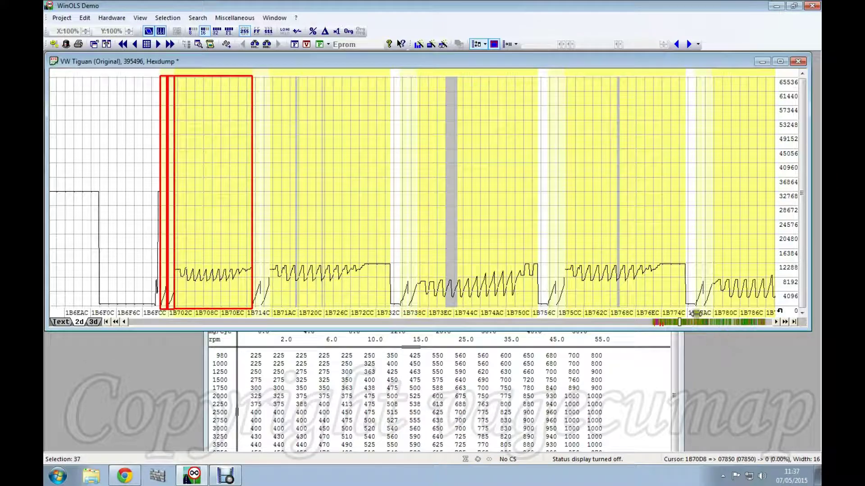
Recheck the first two highlighted air mass maps in the hexdump and close the Required Air mass map window
click(624, 321)
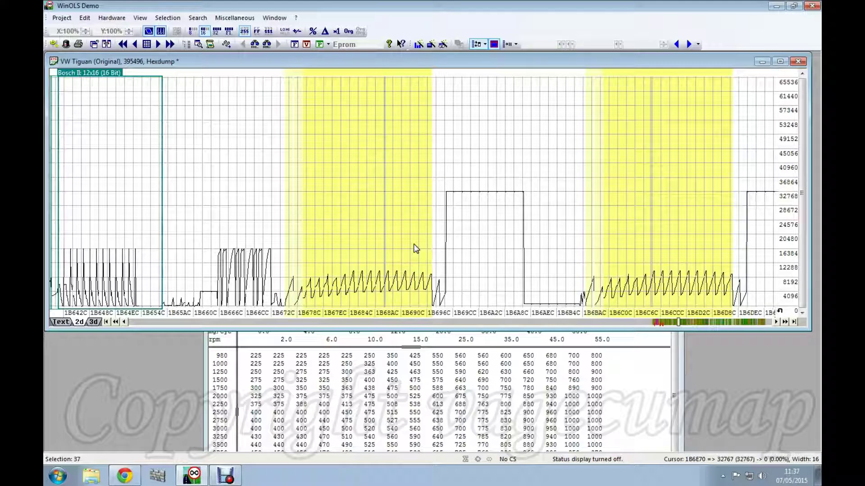
click(356, 199)
click(631, 215)
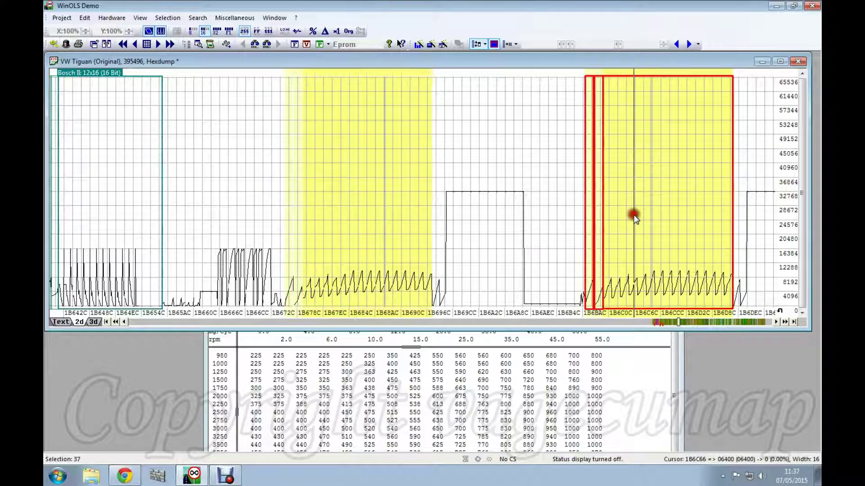
click(371, 213)
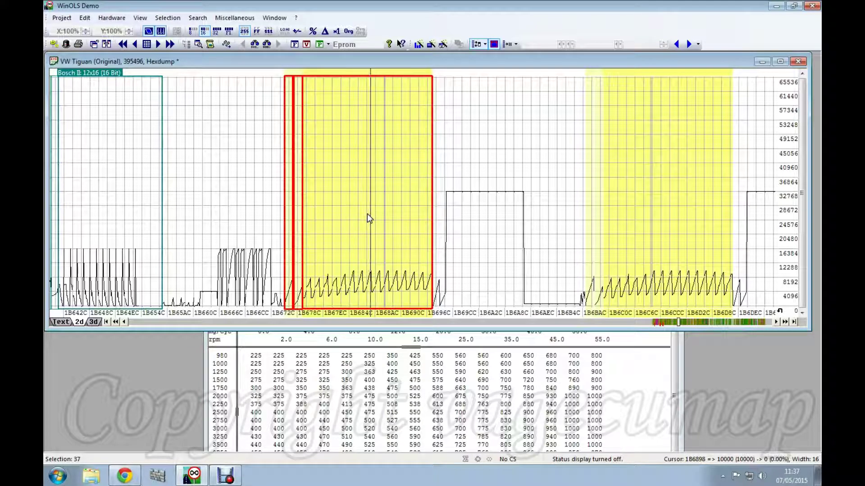
click(356, 178)
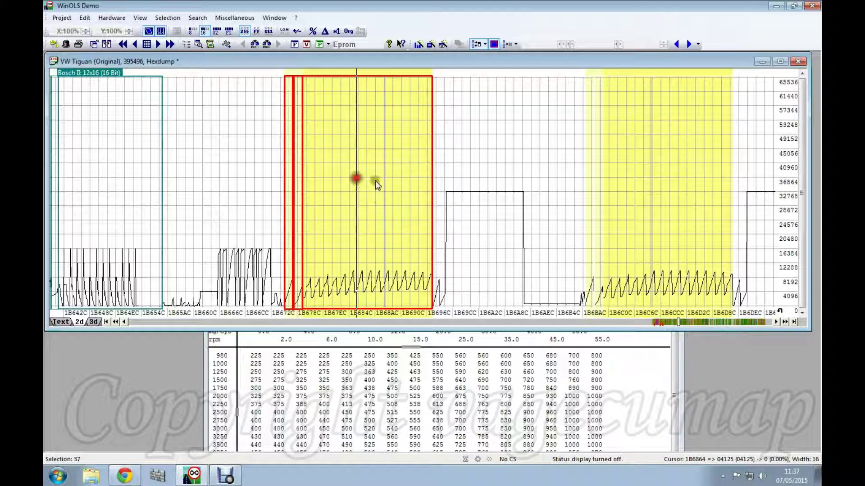
click(647, 197)
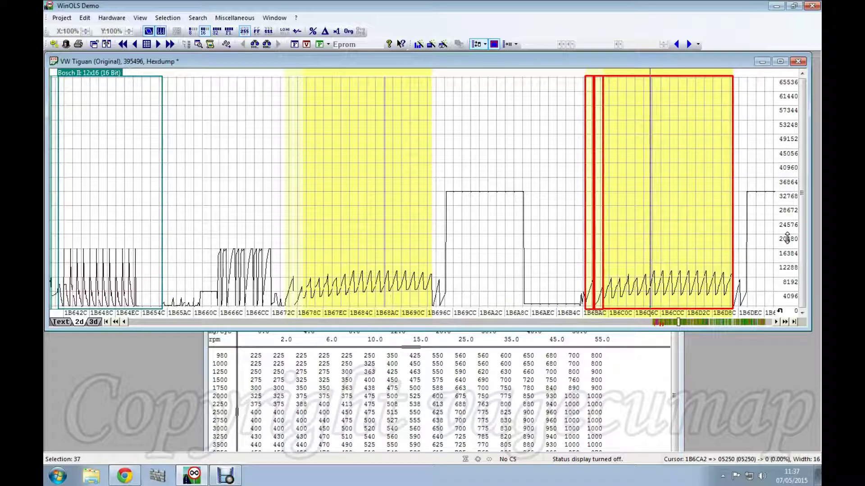
click(456, 404)
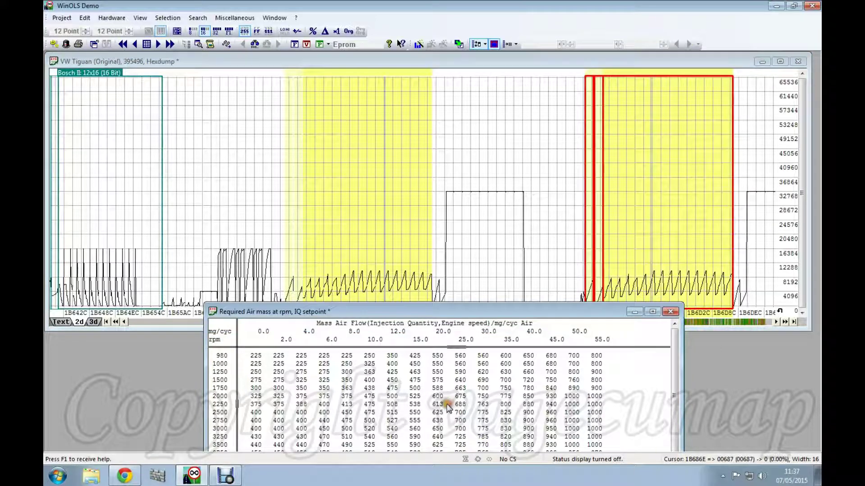
click(671, 312)
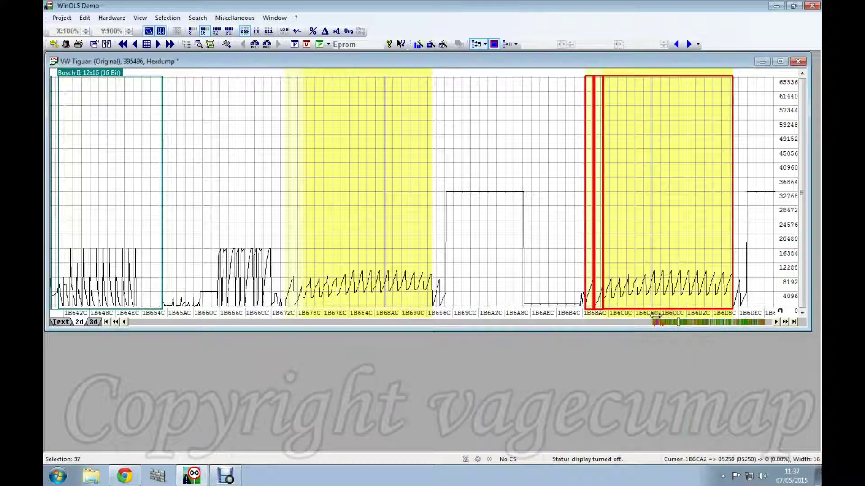